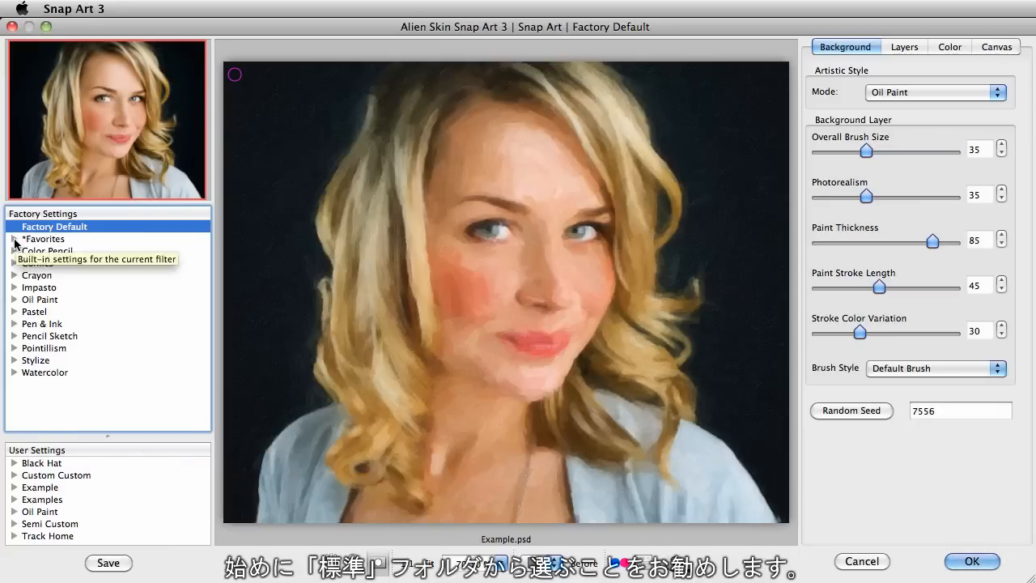
- Expand the *Favorites factory presets and preview Crayon and Impasto (fine brush) on the portrait
left_click(28, 241)
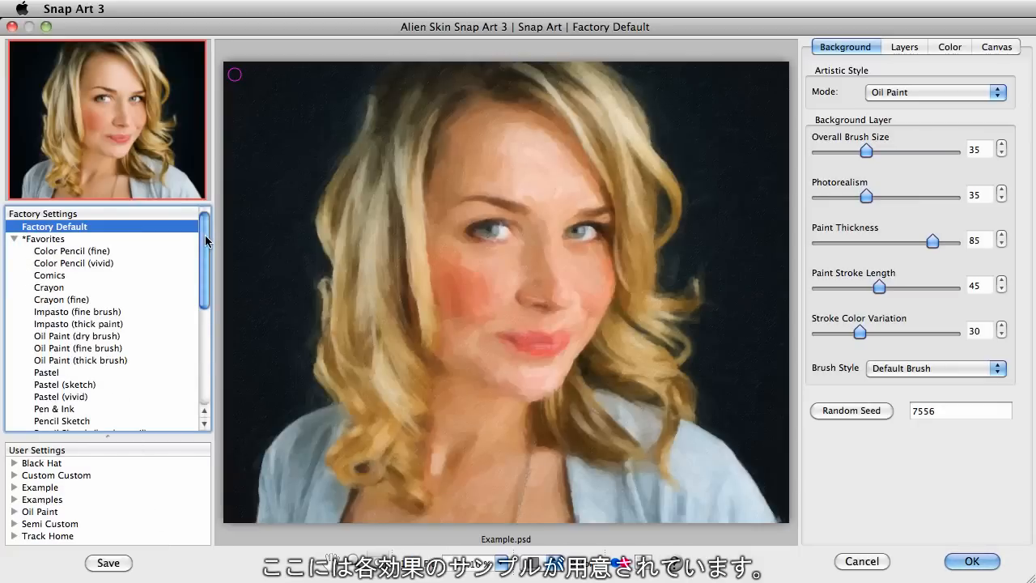
left_click_drag(205, 234, 207, 248)
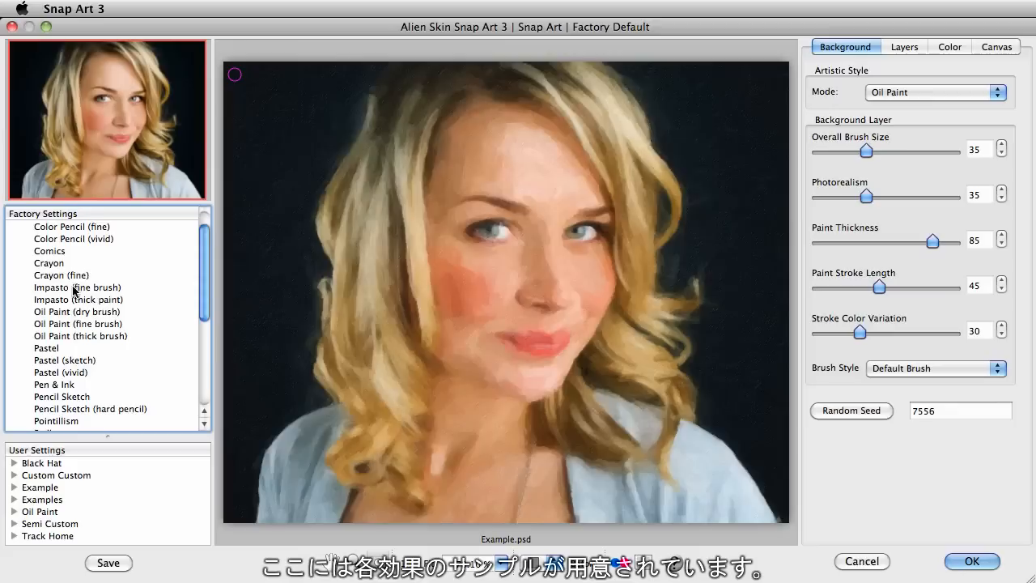
left_click(51, 266)
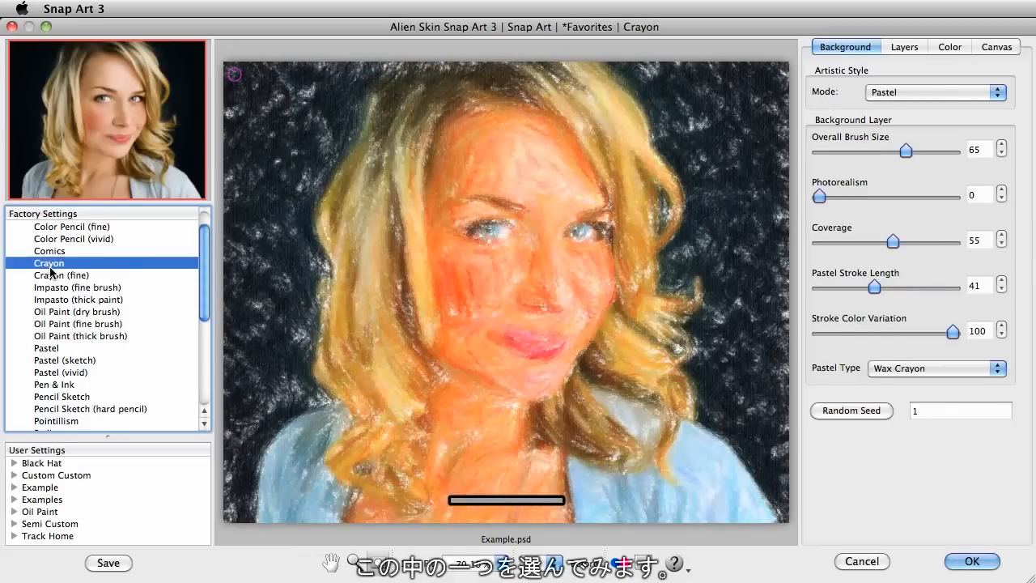
left_click(50, 289)
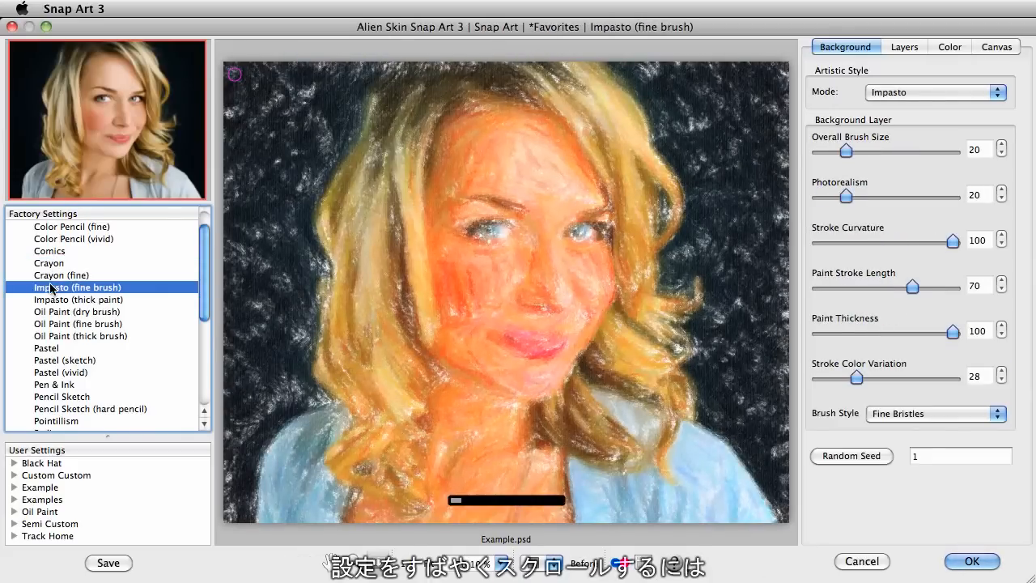
- Go down through the Impasto, Oil Paint and Pastel favorites to Pastel (vivid) and set its Coverage to 84
key("Down")
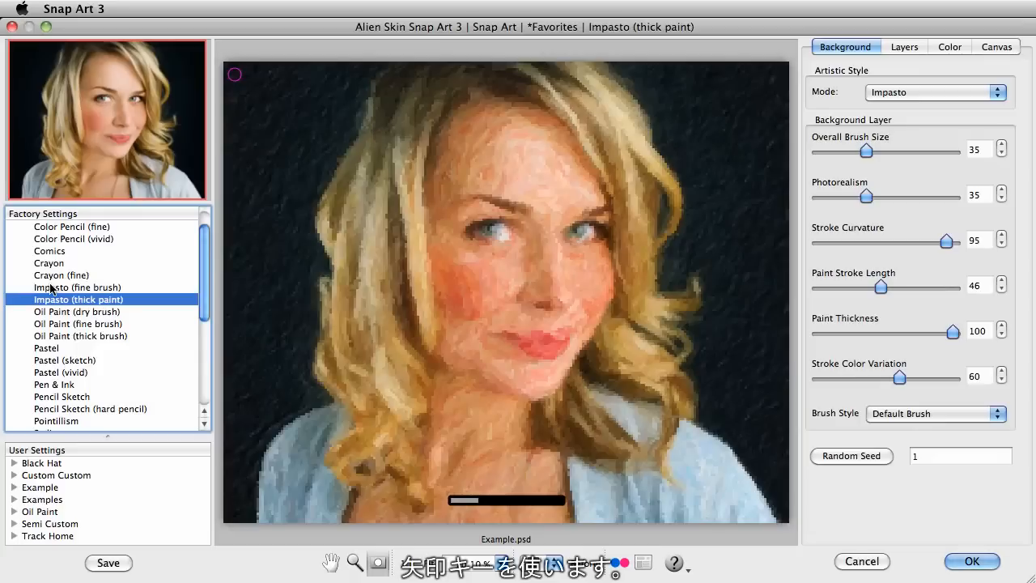
key("Down")
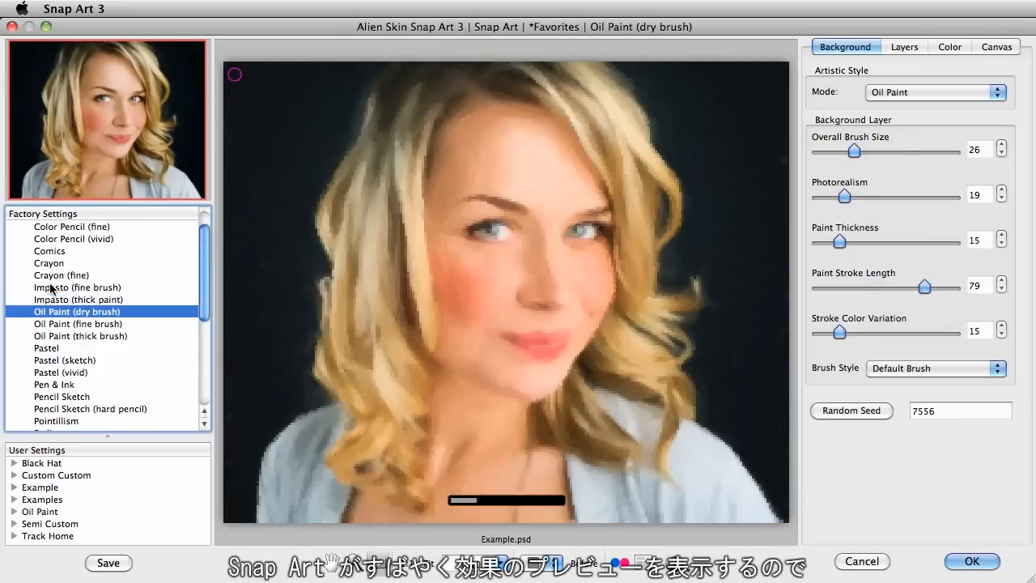
key("Down")
key("Down")
key("Down")
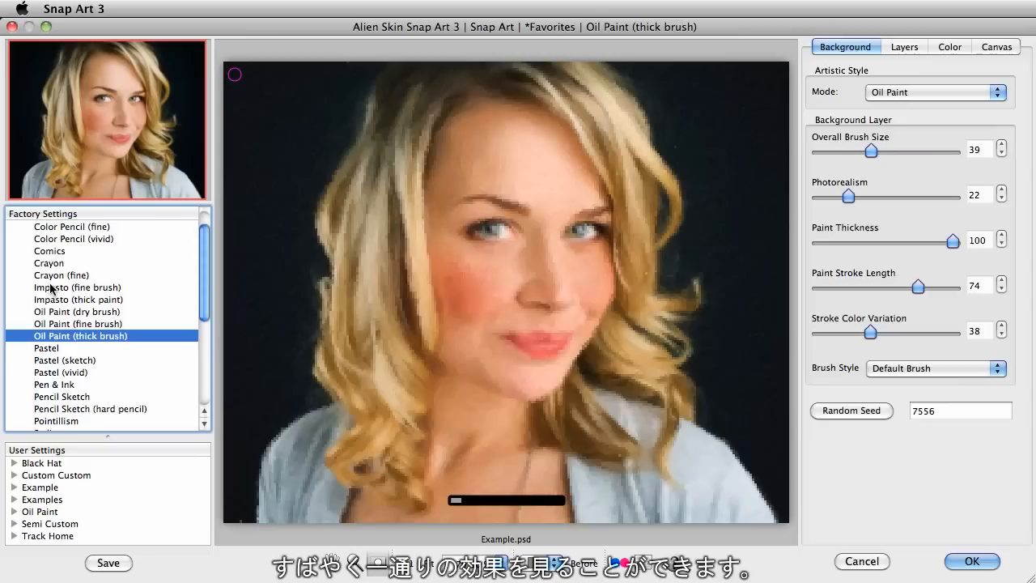
key("Down")
key("Down")
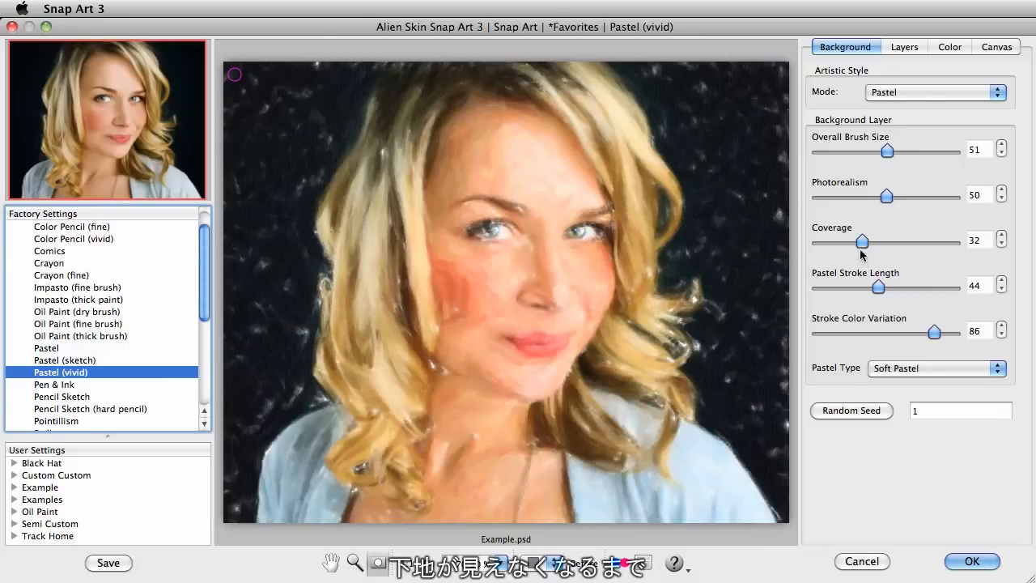
left_click_drag(864, 245, 932, 241)
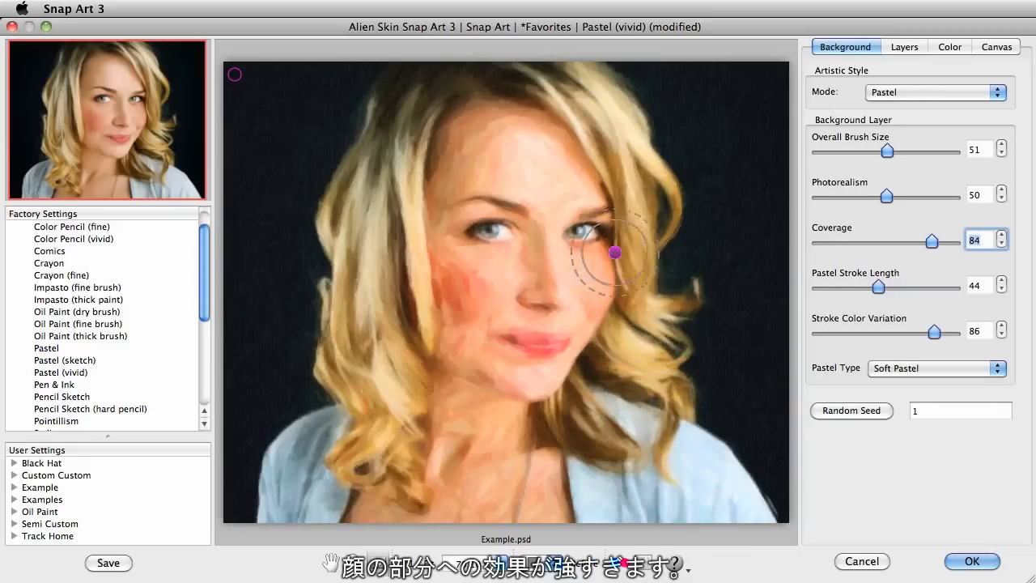
- Set the mask tool size to 49 and paint the Layer 1 Detail mask over the woman's face, neck and chest
left_click(905, 47)
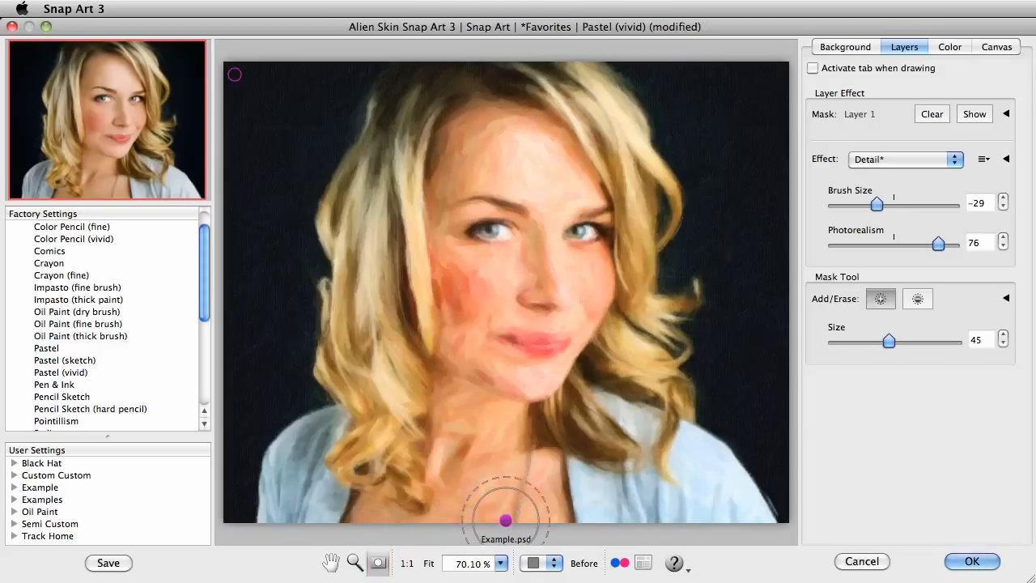
left_click_drag(889, 341, 894, 343)
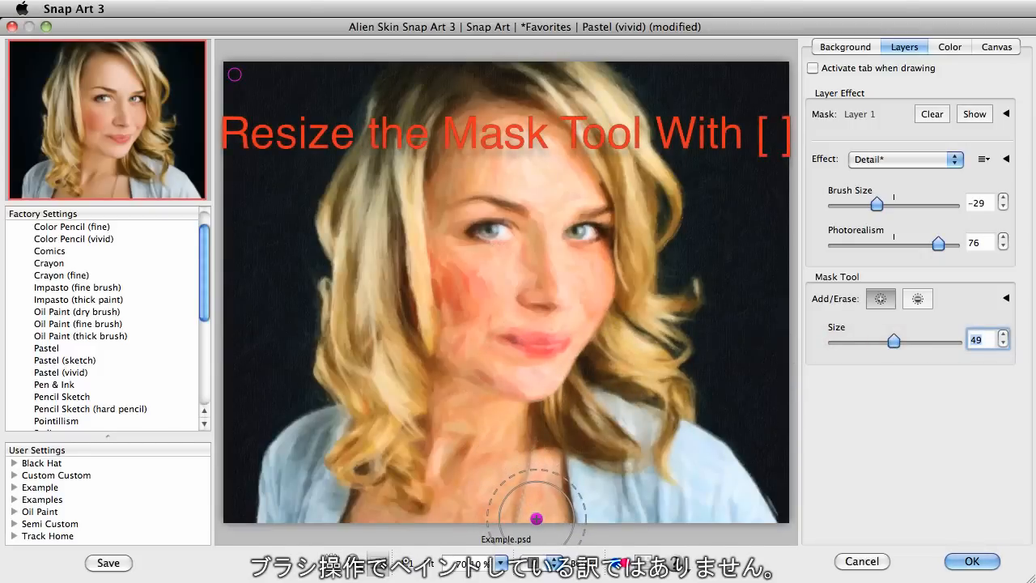
mouse_move(537, 518)
left_mouse_down()
mouse_move(528, 473)
mouse_move(496, 455)
mouse_move(512, 396)
mouse_move(574, 311)
mouse_move(592, 263)
mouse_move(561, 151)
mouse_move(464, 139)
mouse_move(465, 473)
mouse_move(454, 516)
mouse_move(367, 523)
mouse_move(410, 520)
mouse_move(485, 433)
mouse_move(526, 323)
mouse_move(536, 242)
mouse_move(498, 253)
left_mouse_up()
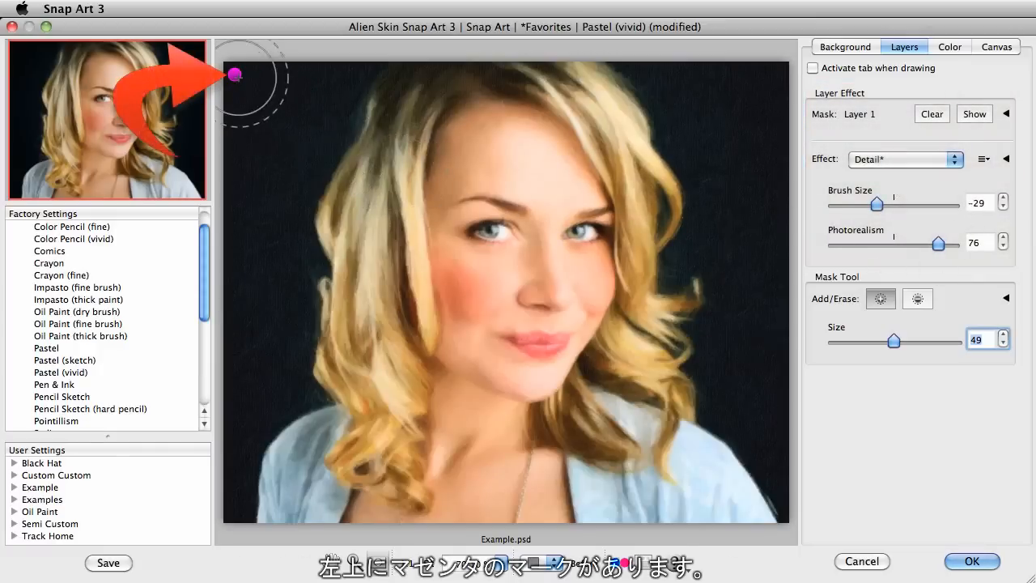
- Clear the Layer 1 mask and undo the clearing
mouse_move(236, 76)
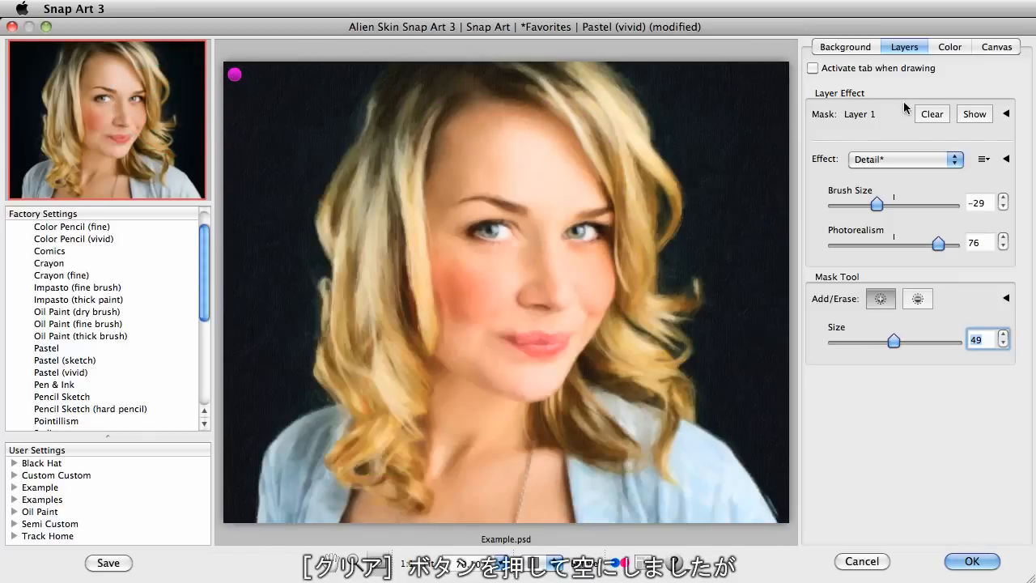
left_click(929, 115)
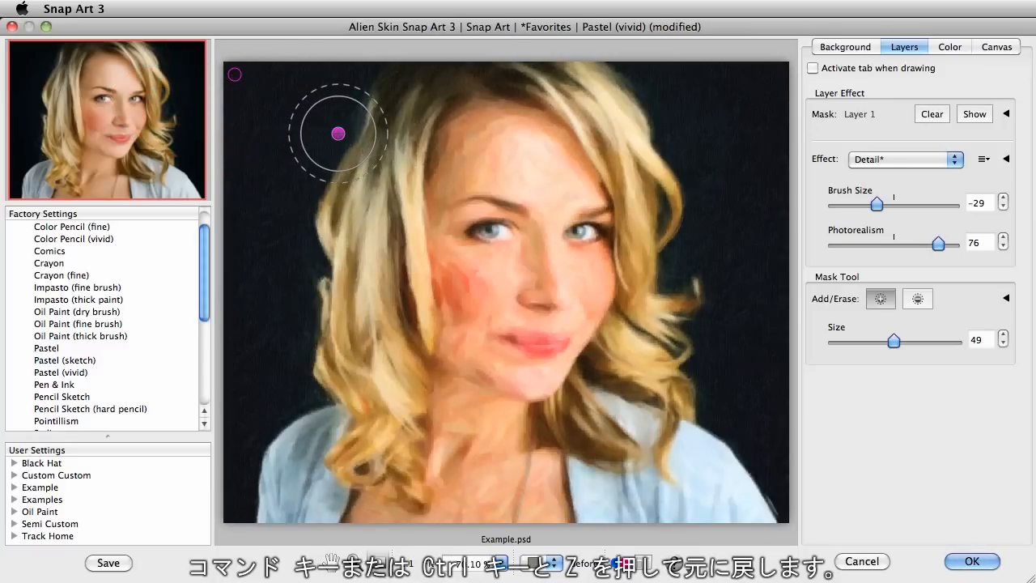
key("super+z")
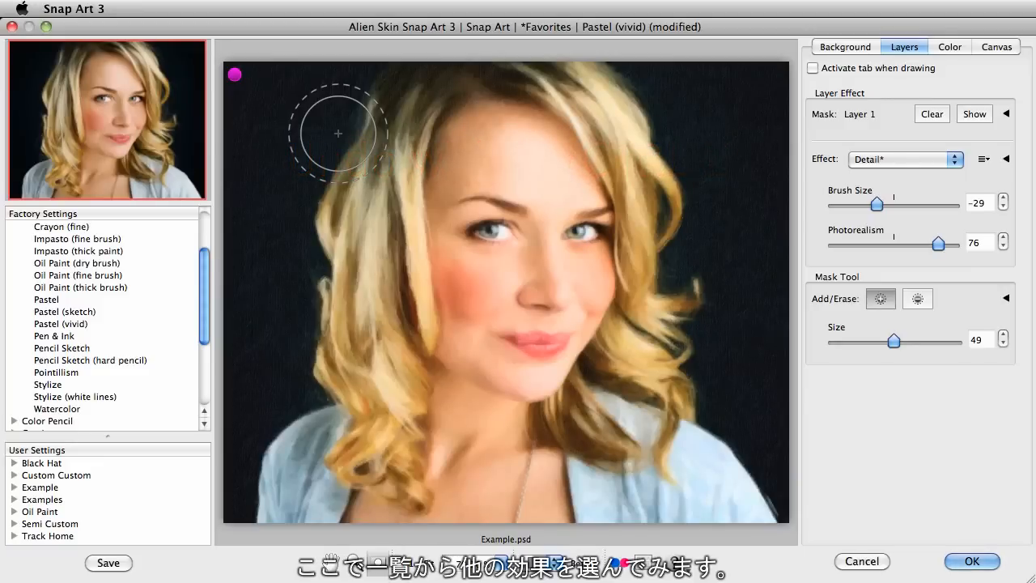
- Try the Oil Paint (thick brush) preset, checking the layer mask overlay, and undo the preset change
left_click(121, 288)
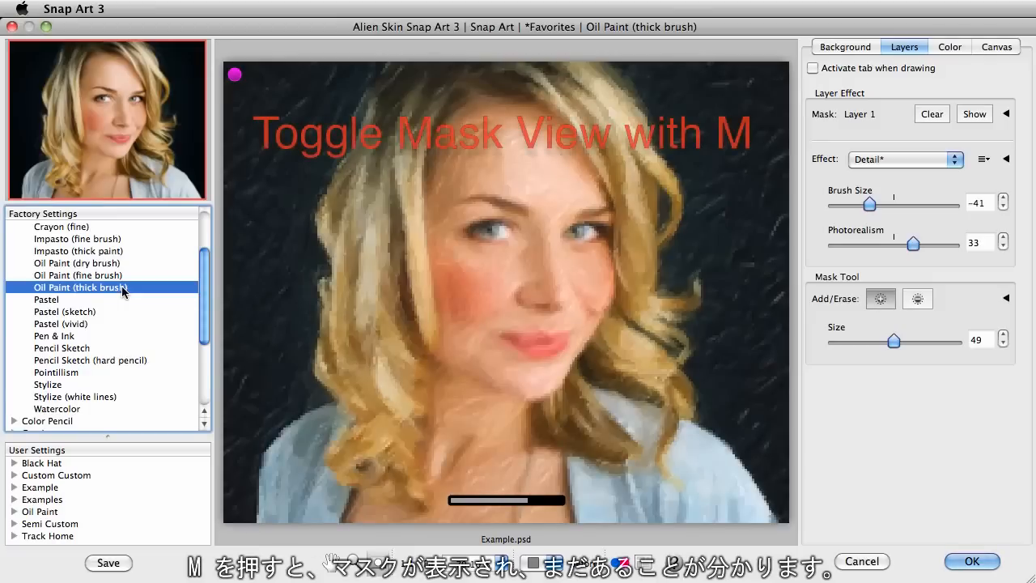
key("m")
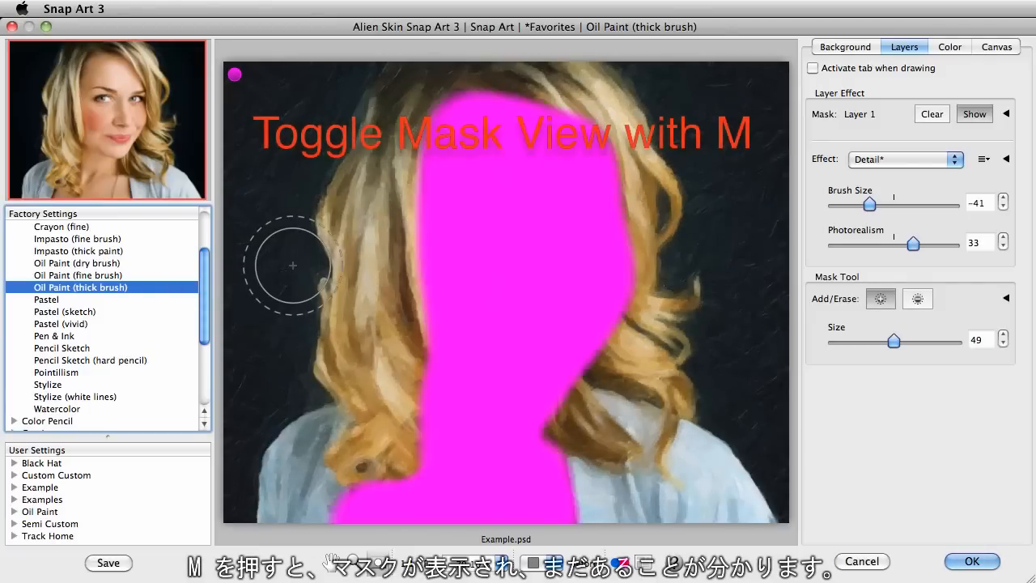
key("m")
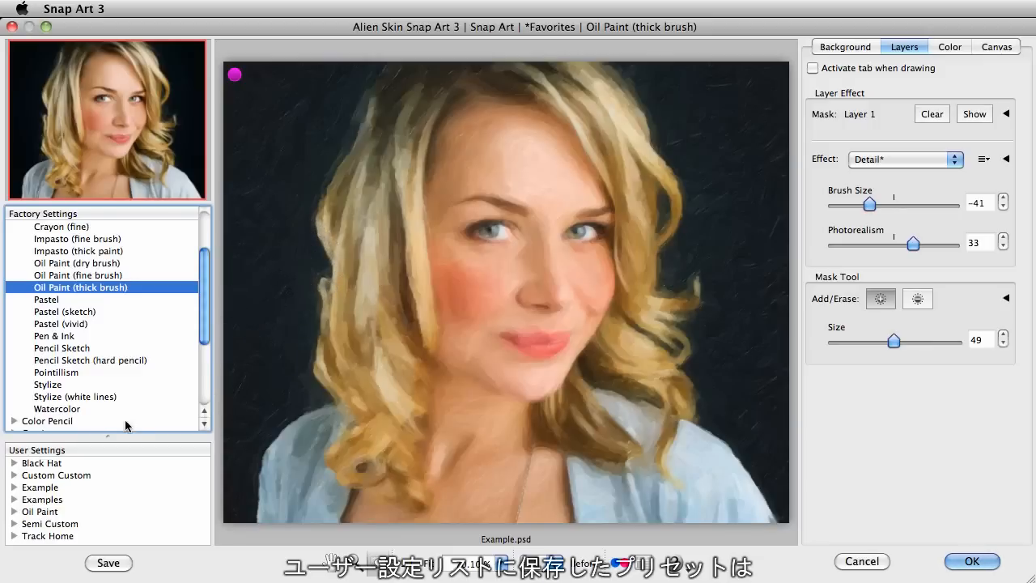
mouse_move(112, 434)
left_mouse_down()
mouse_move(113, 396)
mouse_move(103, 434)
left_mouse_up()
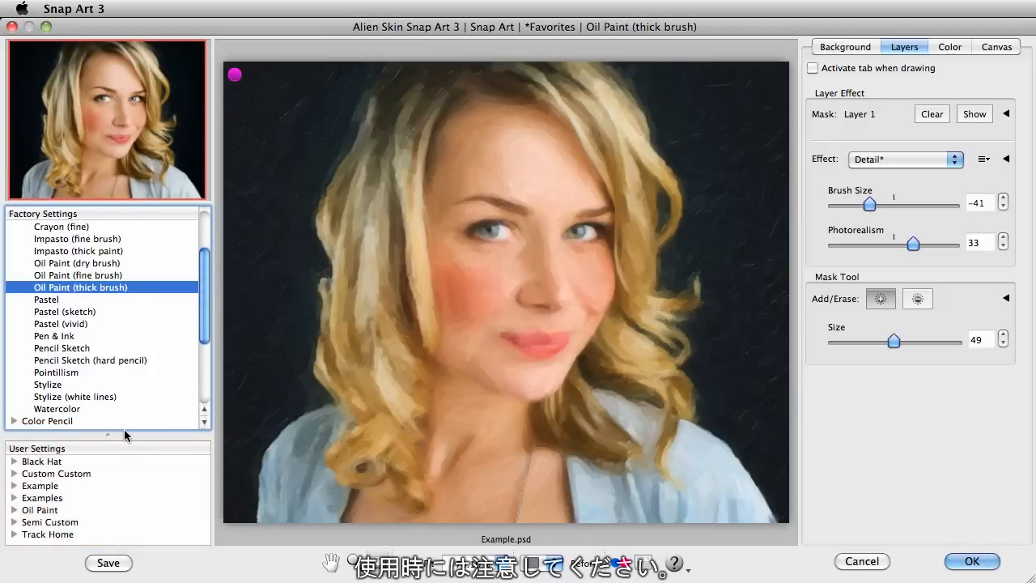
key("super+z")
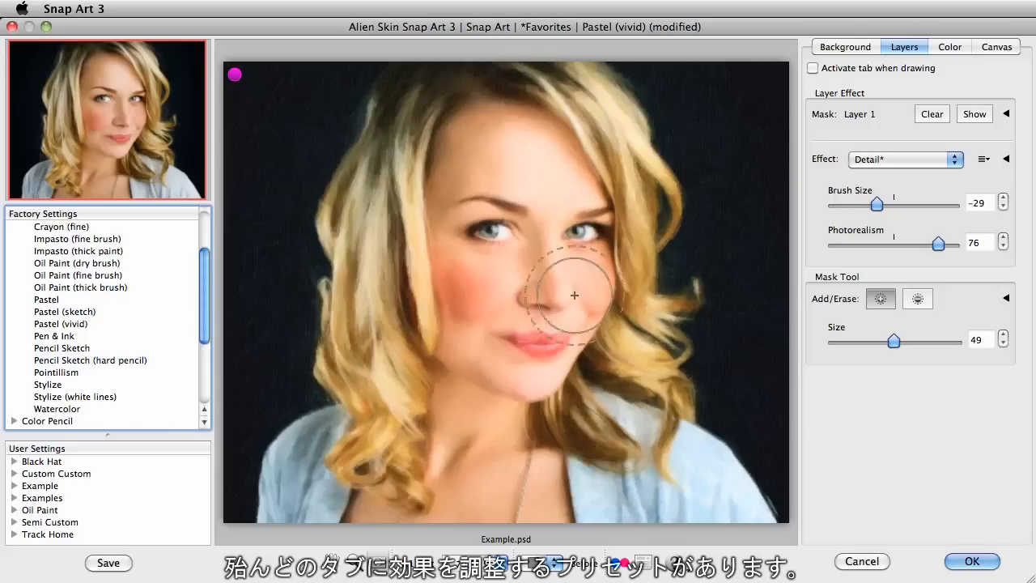
- Apply the Artistic vignette preset in the canvas settings and expand the vignette's additional sliders
left_click(944, 49)
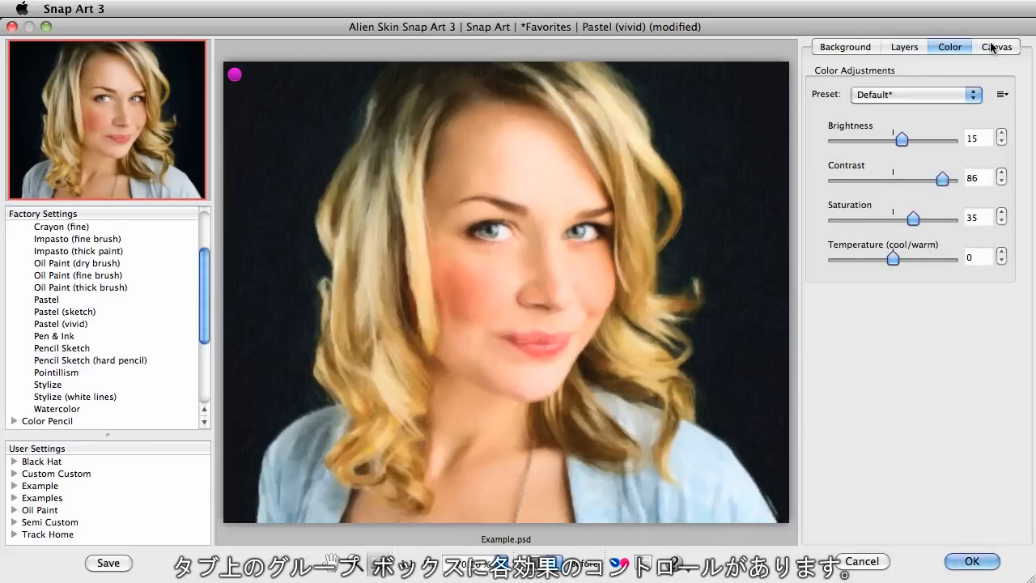
left_click(993, 48)
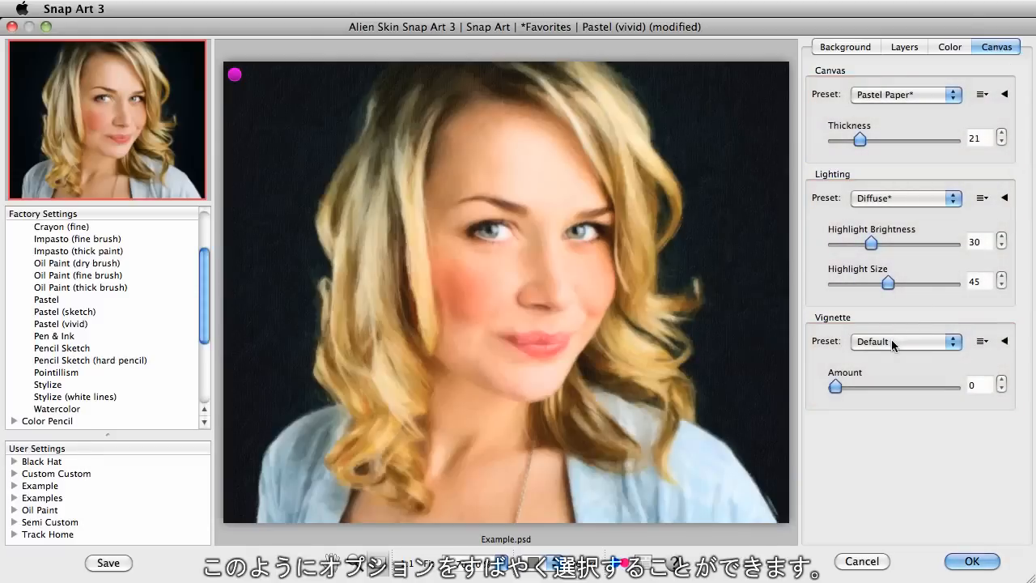
left_click(893, 341)
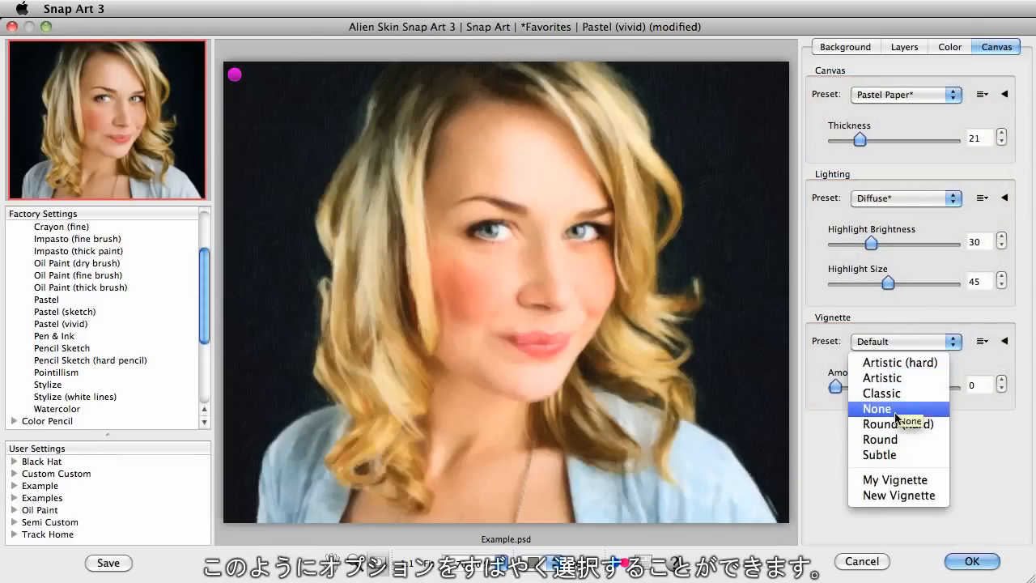
left_click(893, 377)
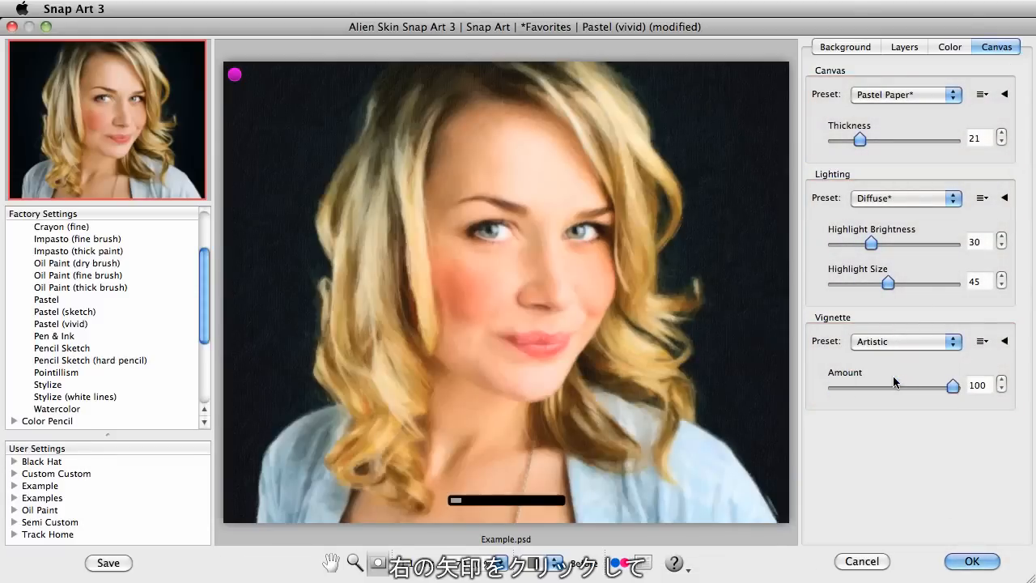
left_click(1004, 341)
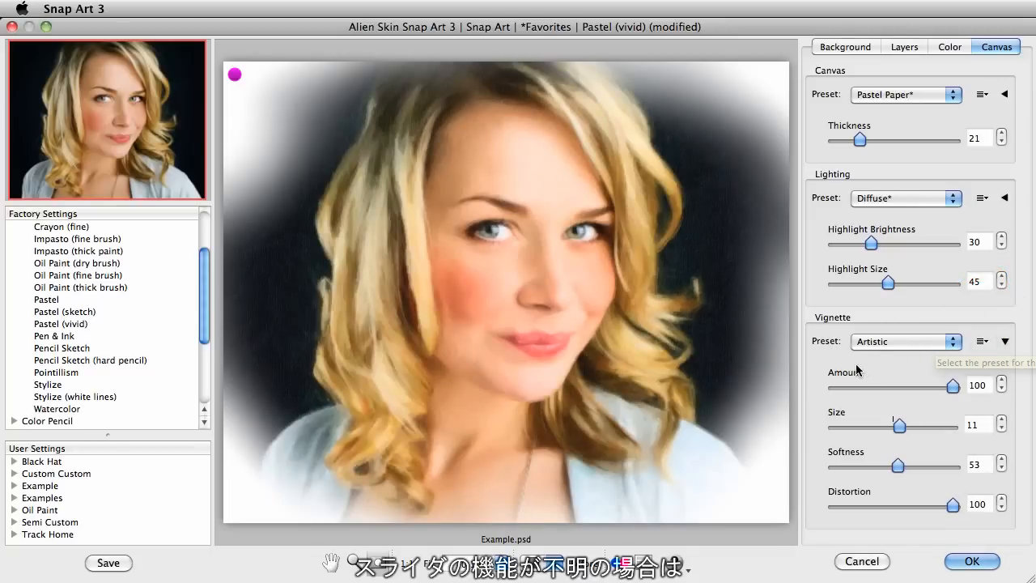
- Check the descriptions of the vignette's Amount, Size and Softness sliders and set the vignette preset to None
mouse_move(848, 374)
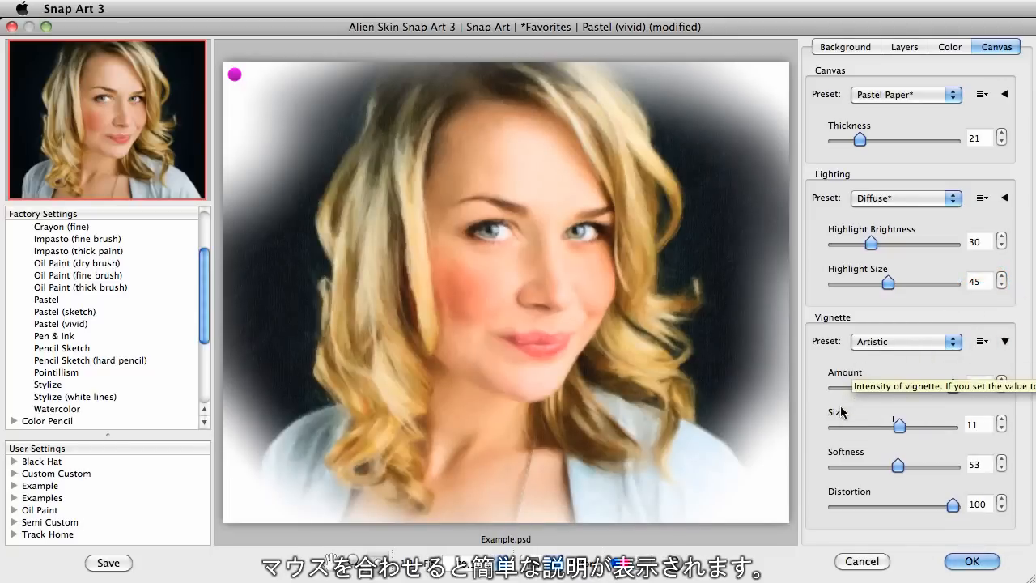
mouse_move(839, 413)
mouse_move(847, 456)
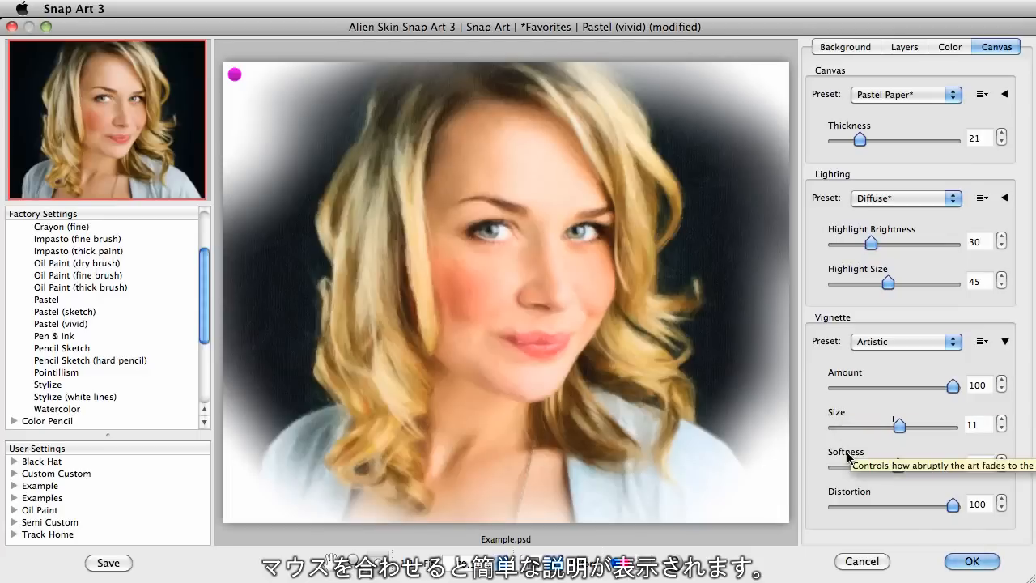
left_click(913, 343)
key("Escape")
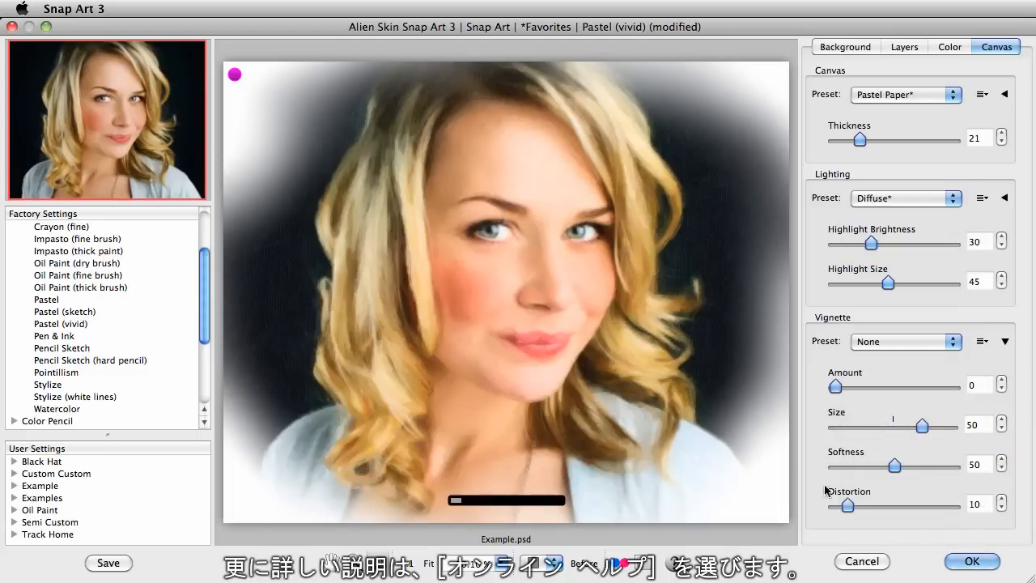
- Look at the help options and apply the finished Snap Art effect to Example.psd
left_click(673, 564)
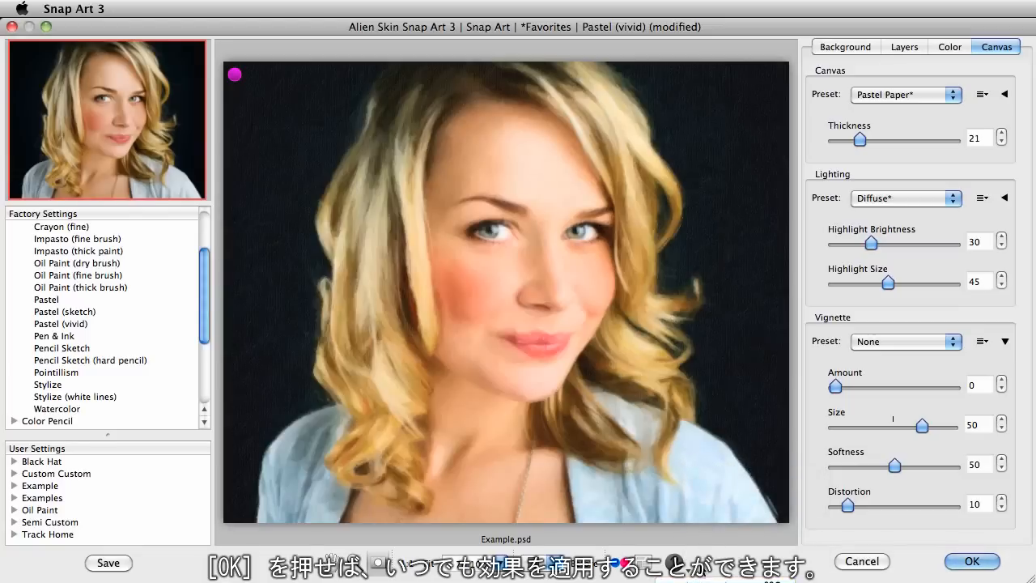
left_click(958, 562)
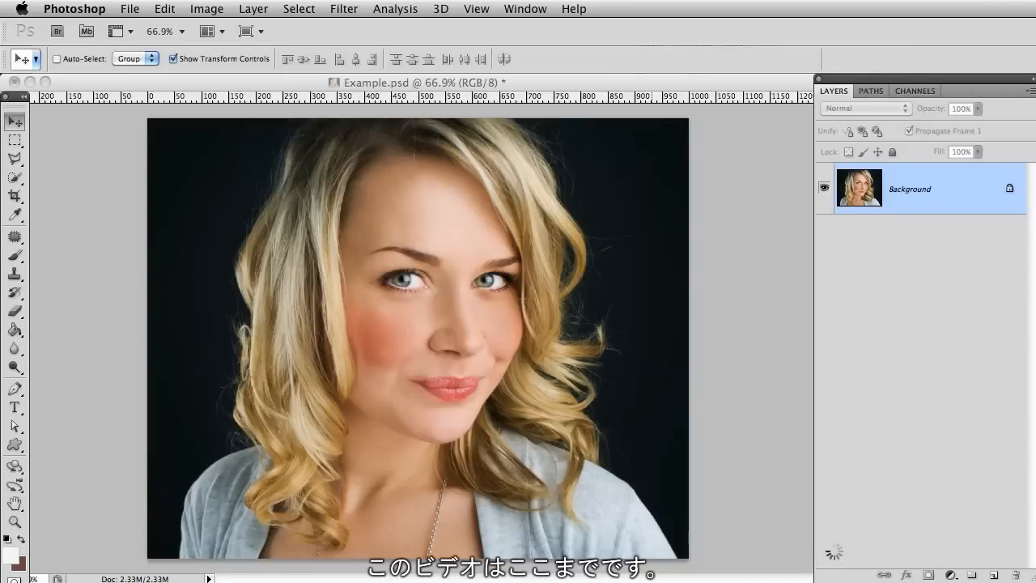